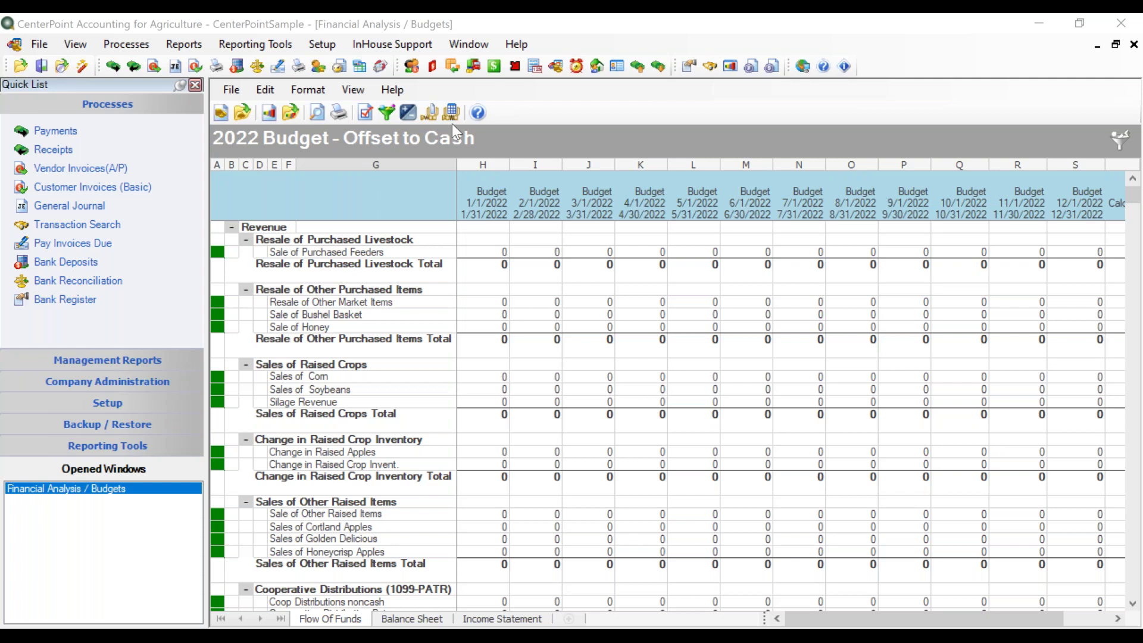
Check the default entry mode and bank account in the properties of the 2022 Budget - Offset to Cash
click(238, 92)
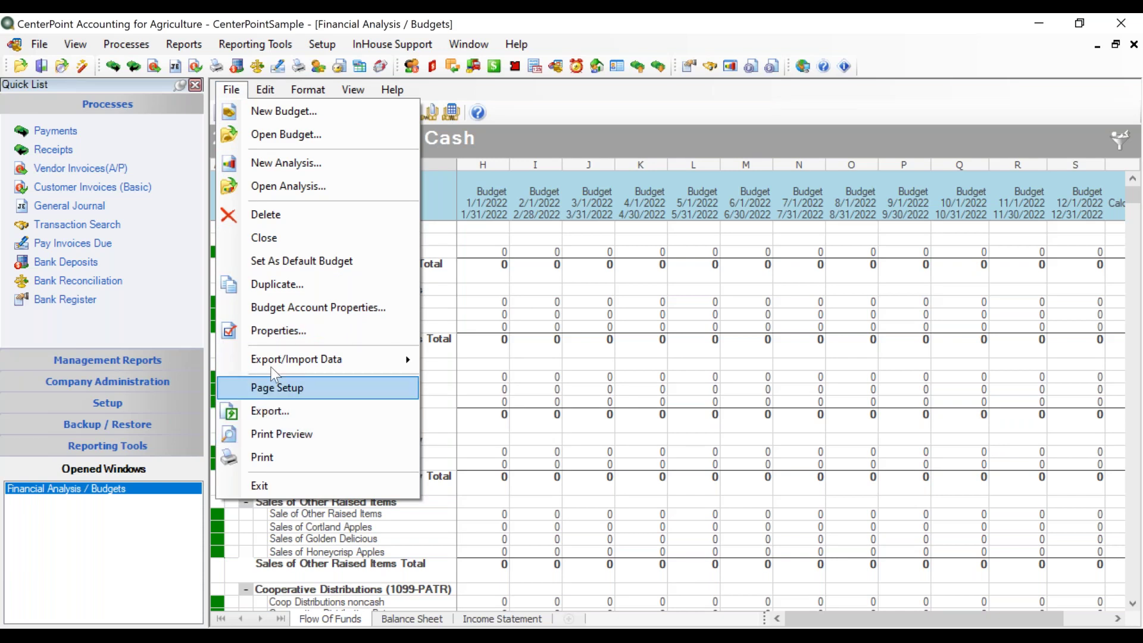
click(279, 336)
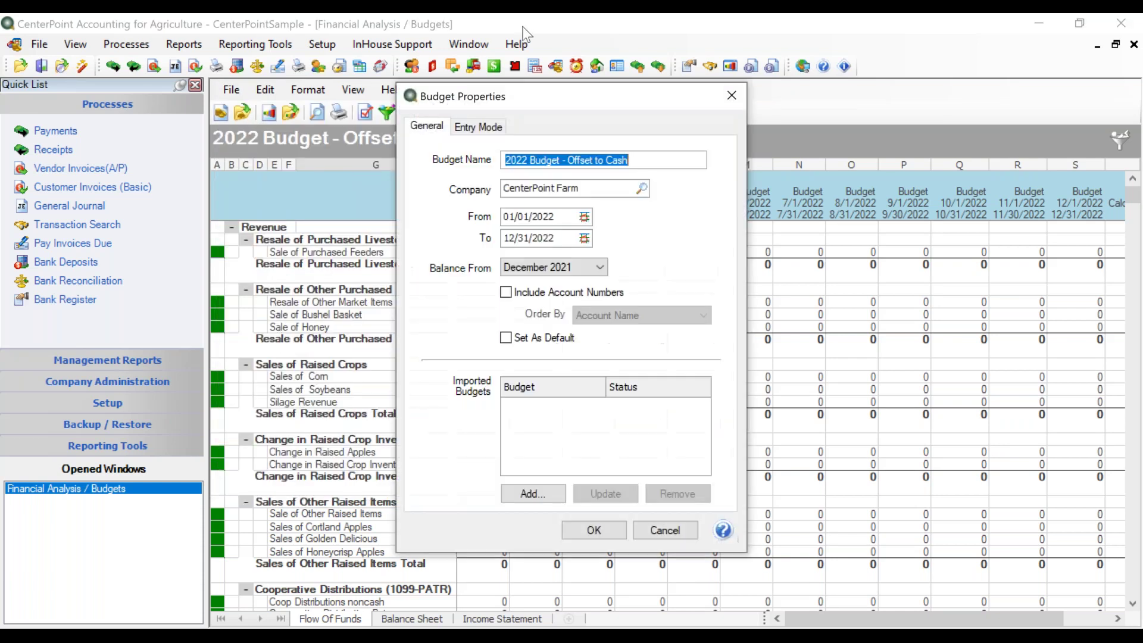
click(467, 124)
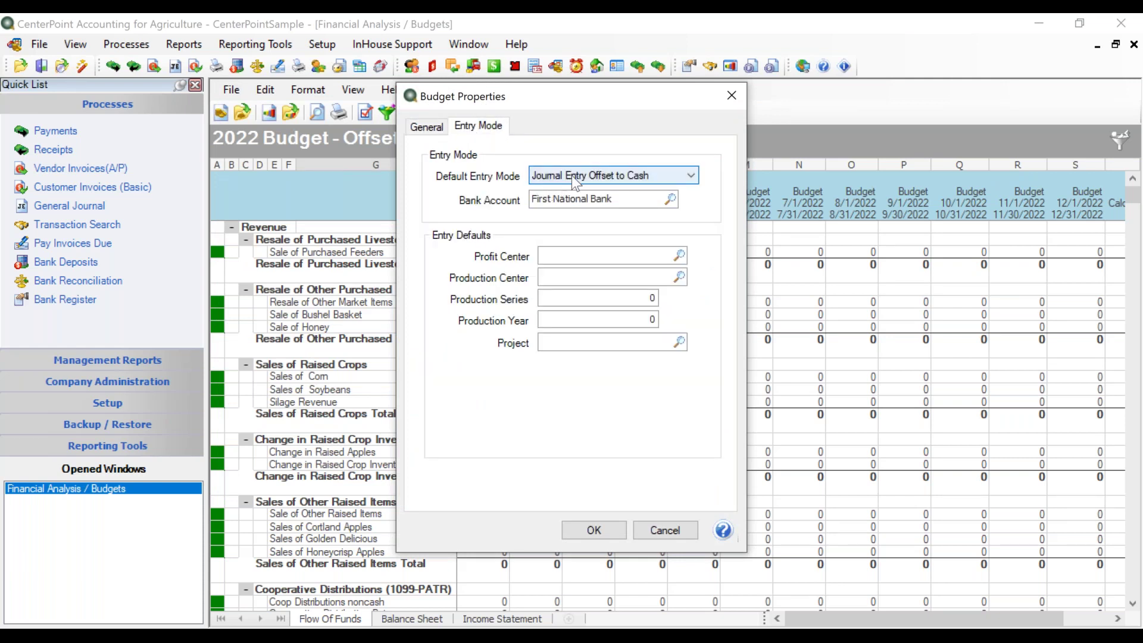
click(587, 532)
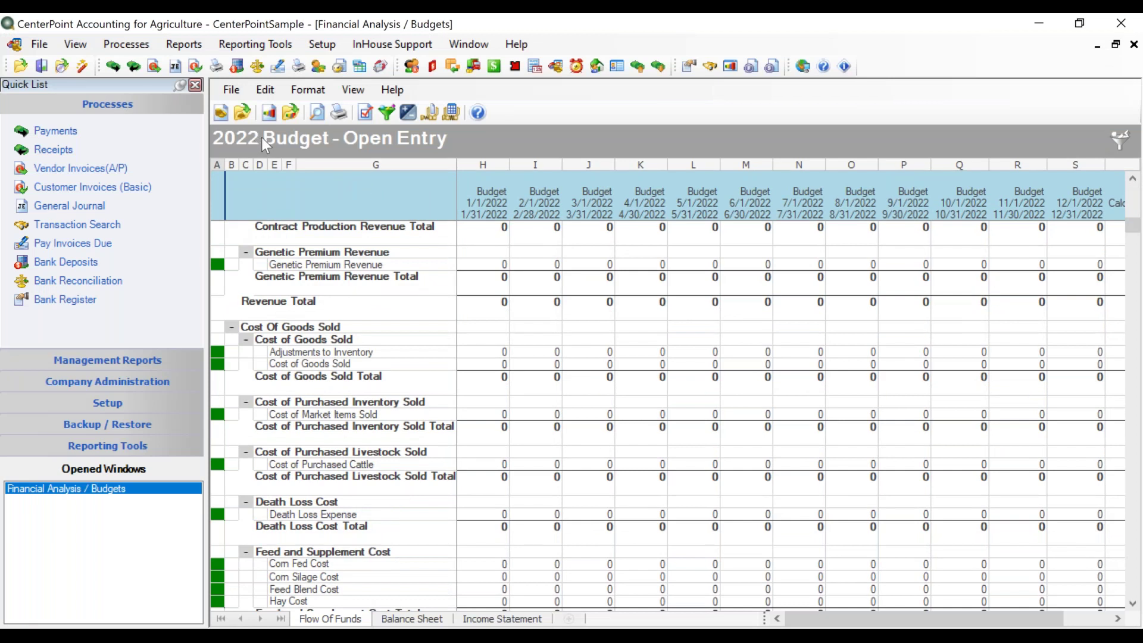
Check the default entry mode in the properties of the 2022 Budget - Open Entry
click(232, 90)
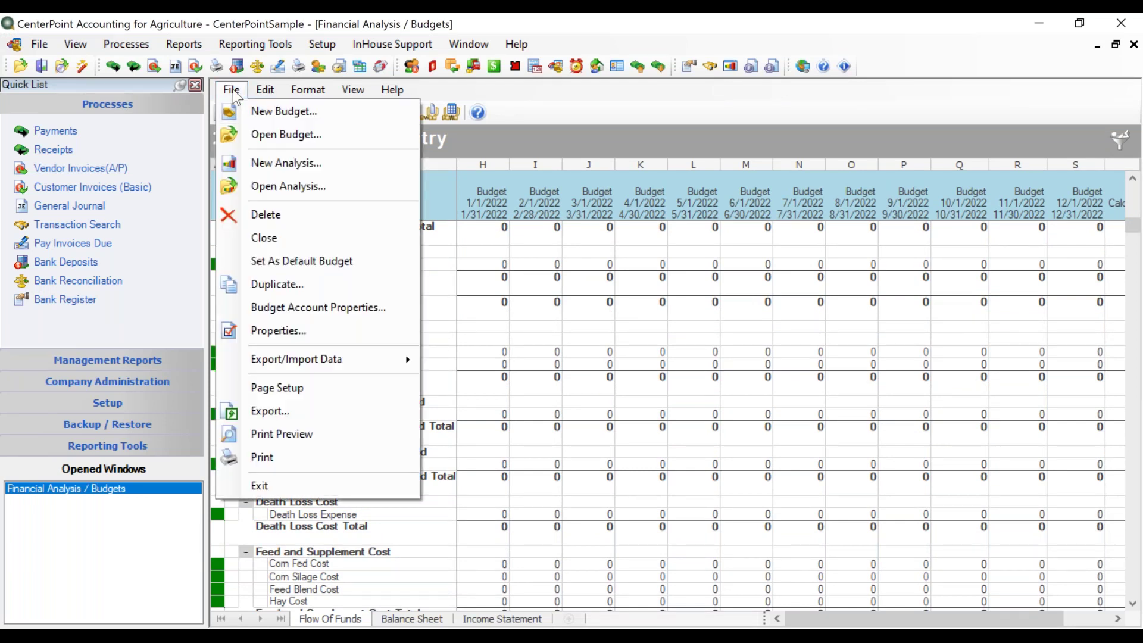
click(257, 331)
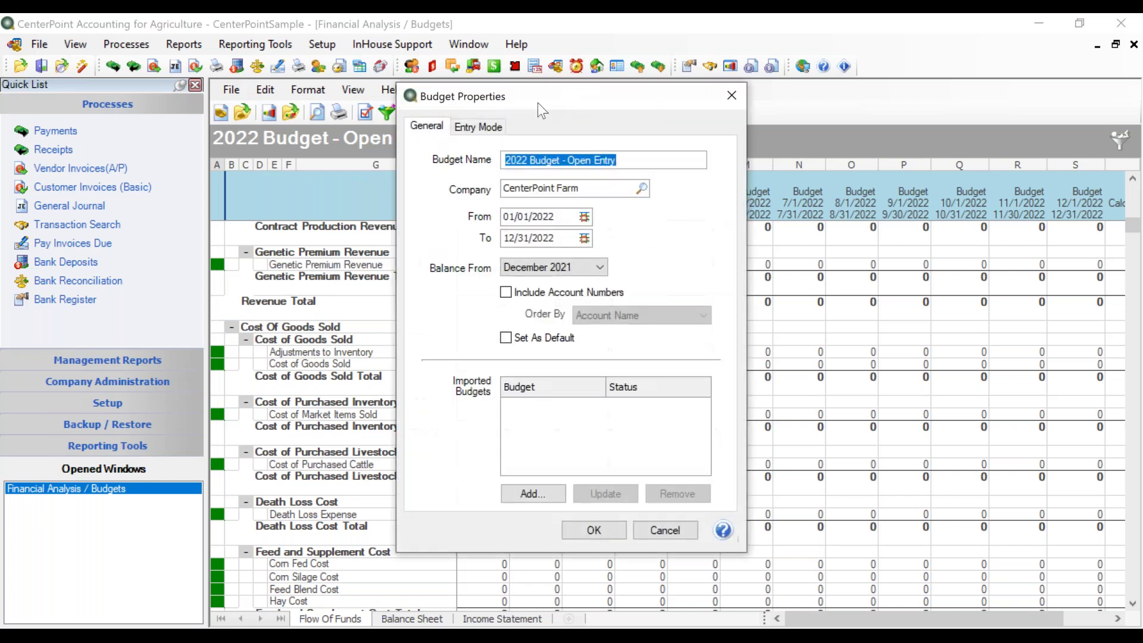
click(470, 129)
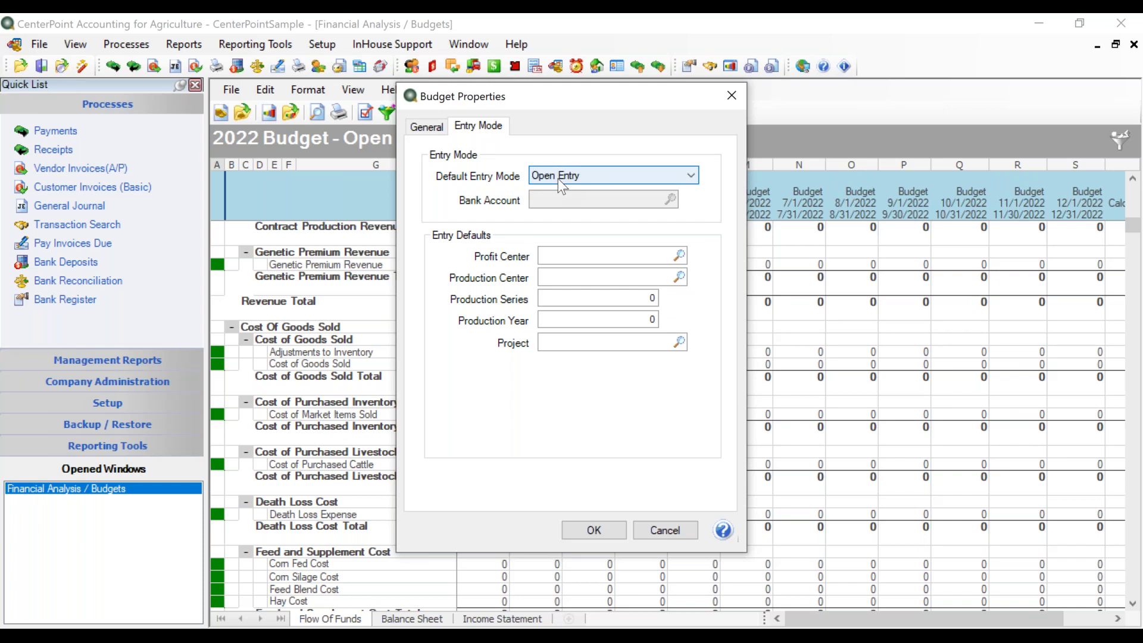
click(601, 537)
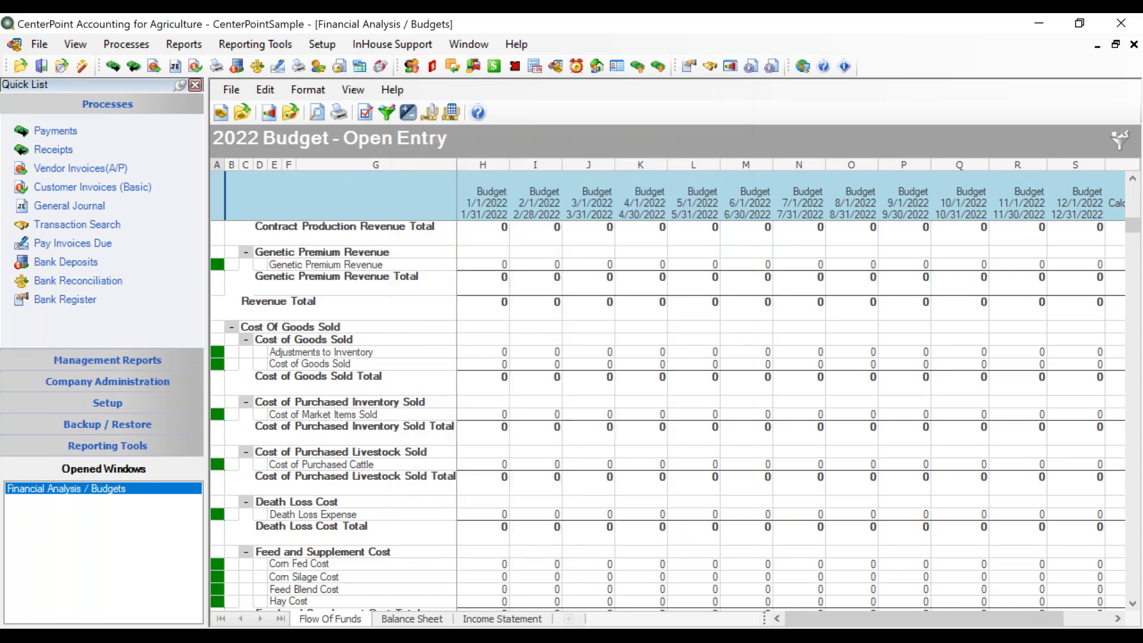
Switch to the 2022 Budget - Offset to Cash and collapse every Flow Of Funds section from Revenue through Other Expenses
mouse_move(173, 636)
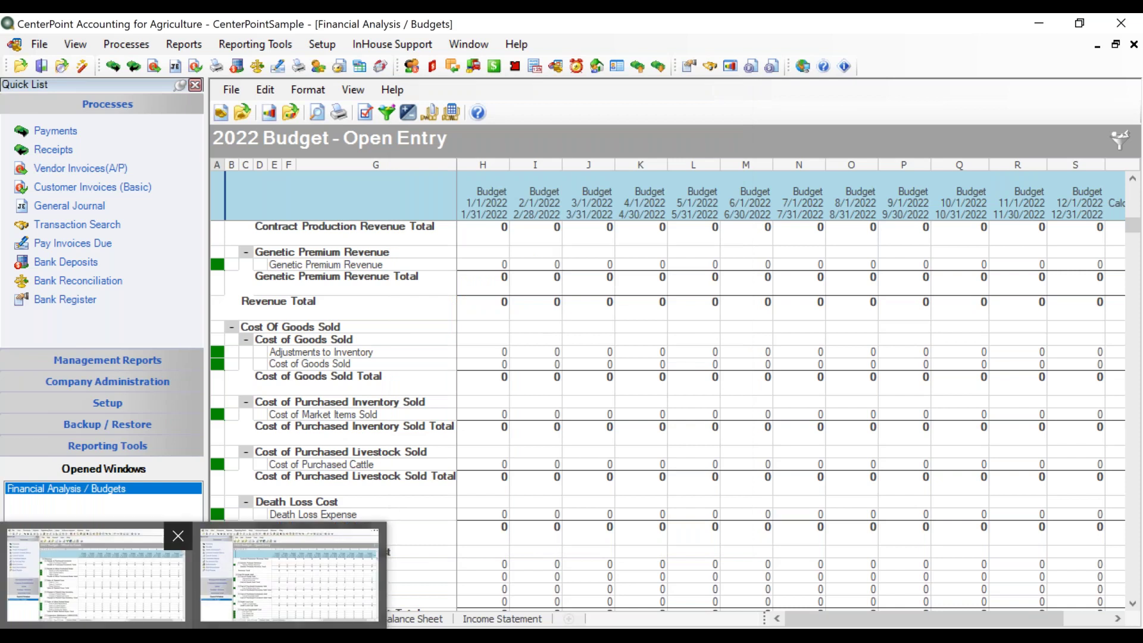
click(144, 577)
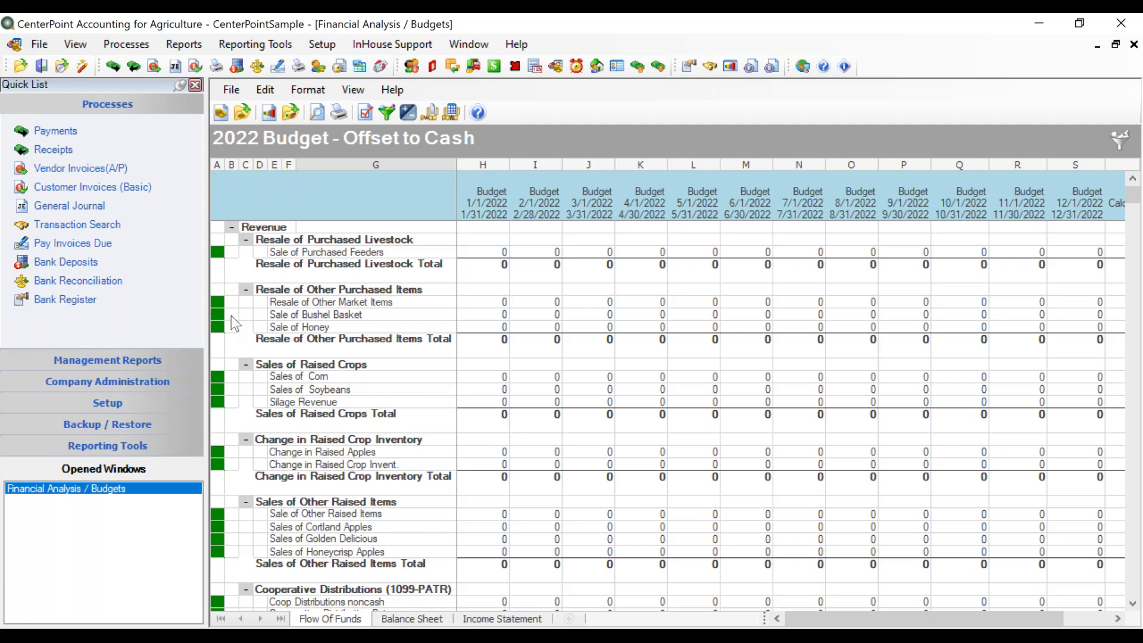
click(231, 227)
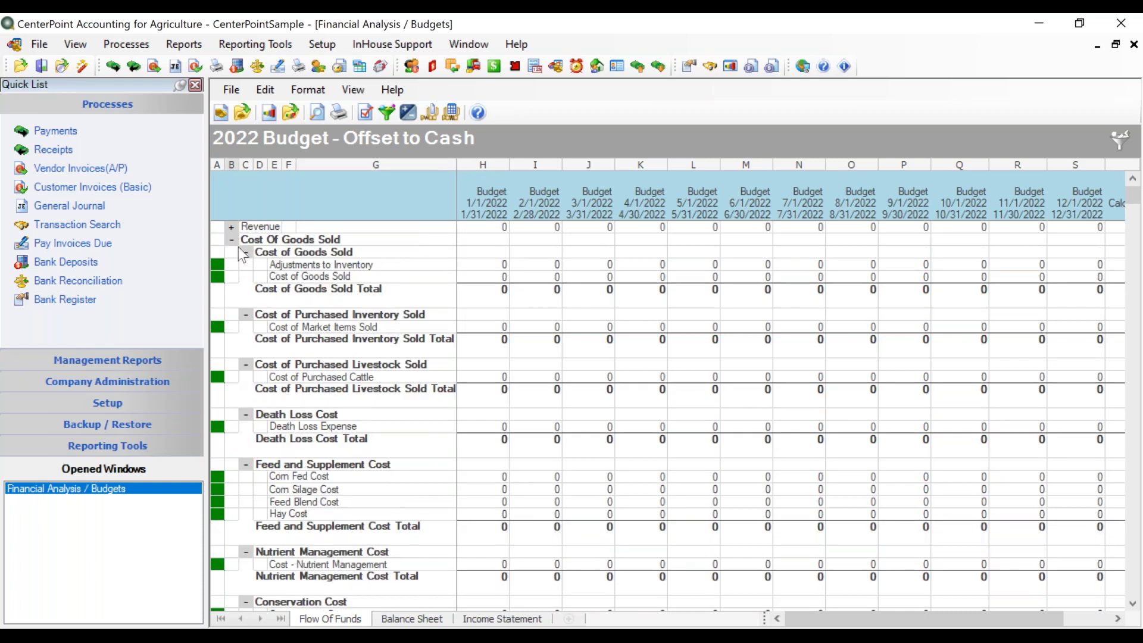
click(232, 240)
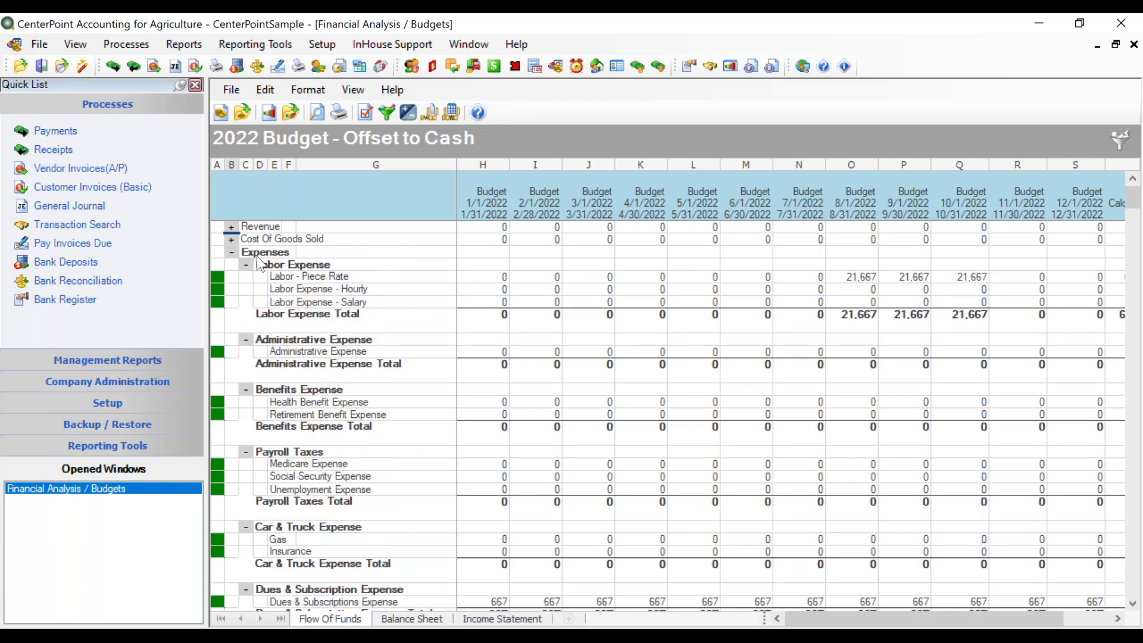
click(232, 252)
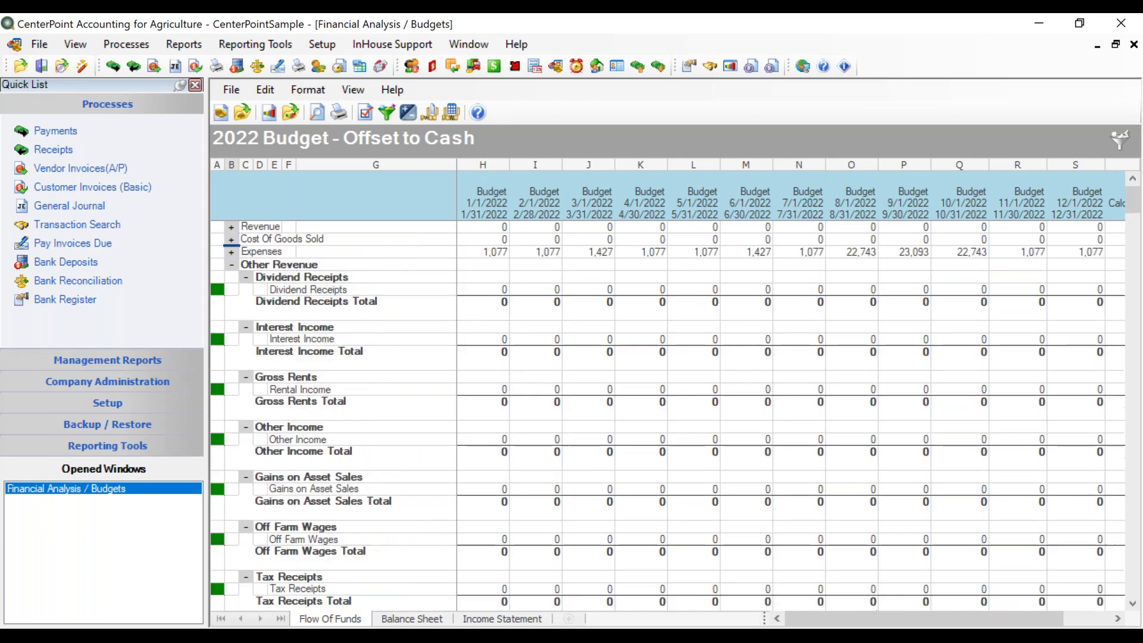
click(233, 265)
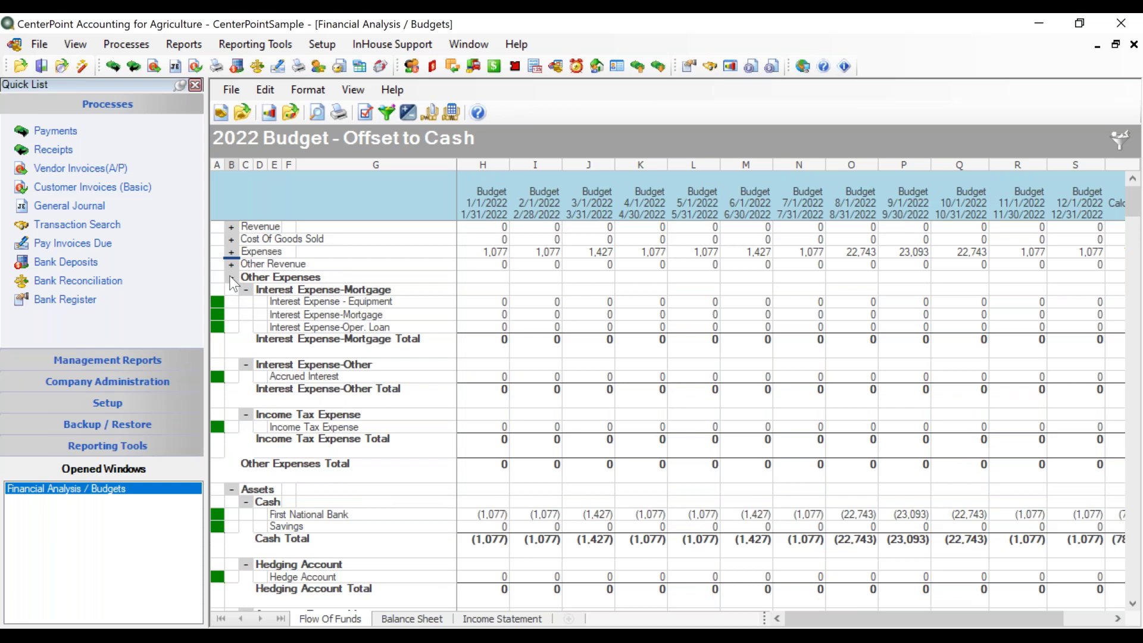
click(231, 278)
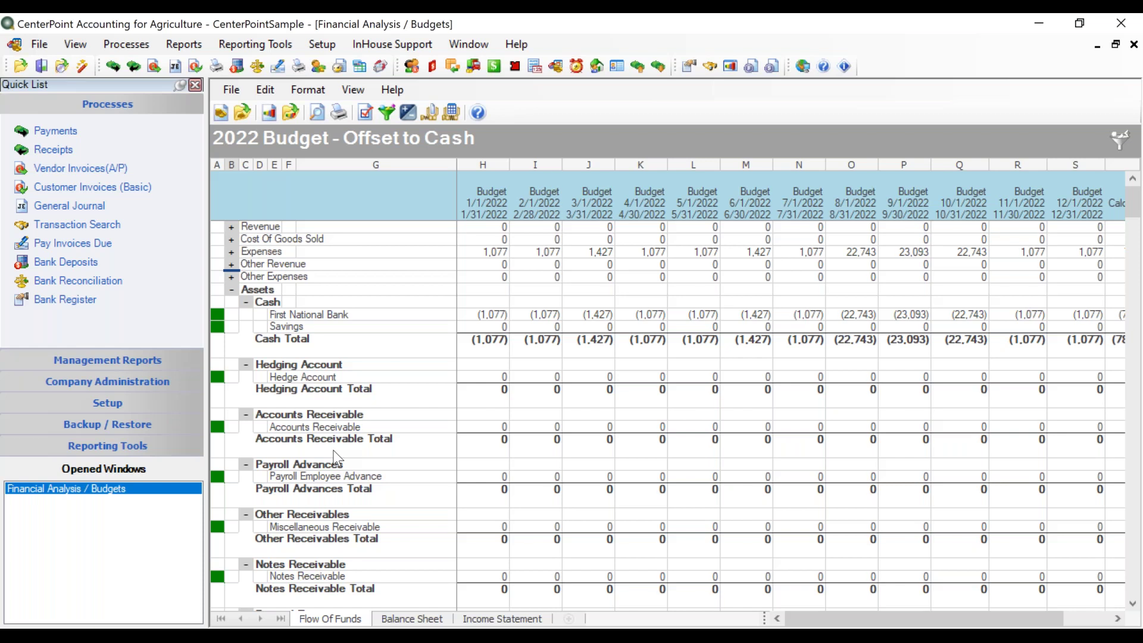
Review the Balance Sheet balances, and enter -100000 for Notes Receivable in June 2022 on the Flow Of Funds sheet
click(410, 621)
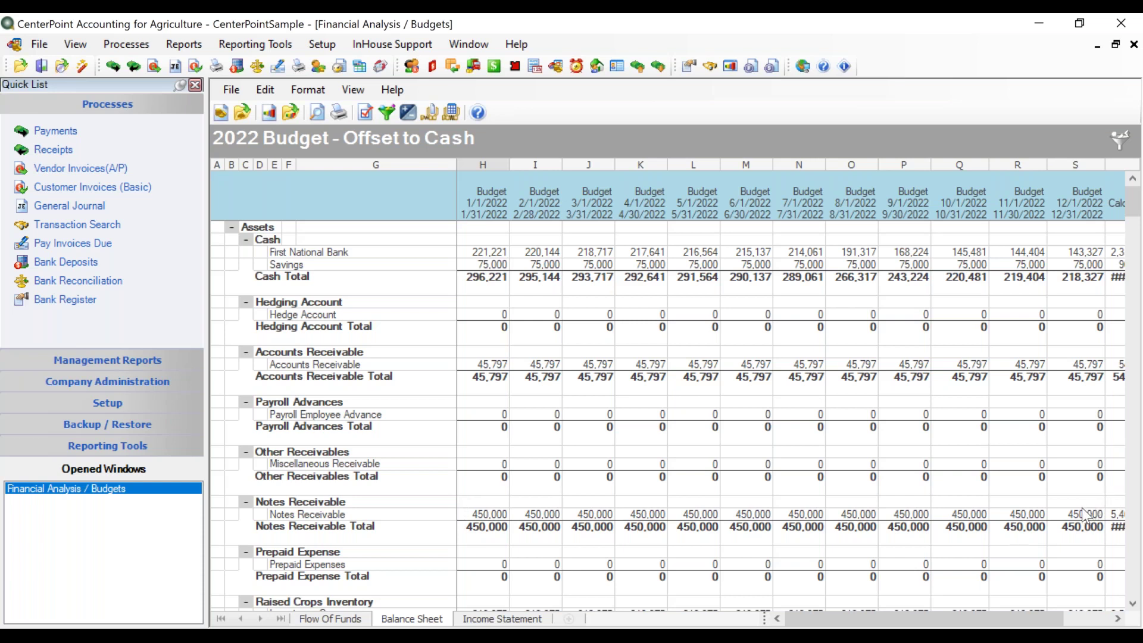
click(308, 620)
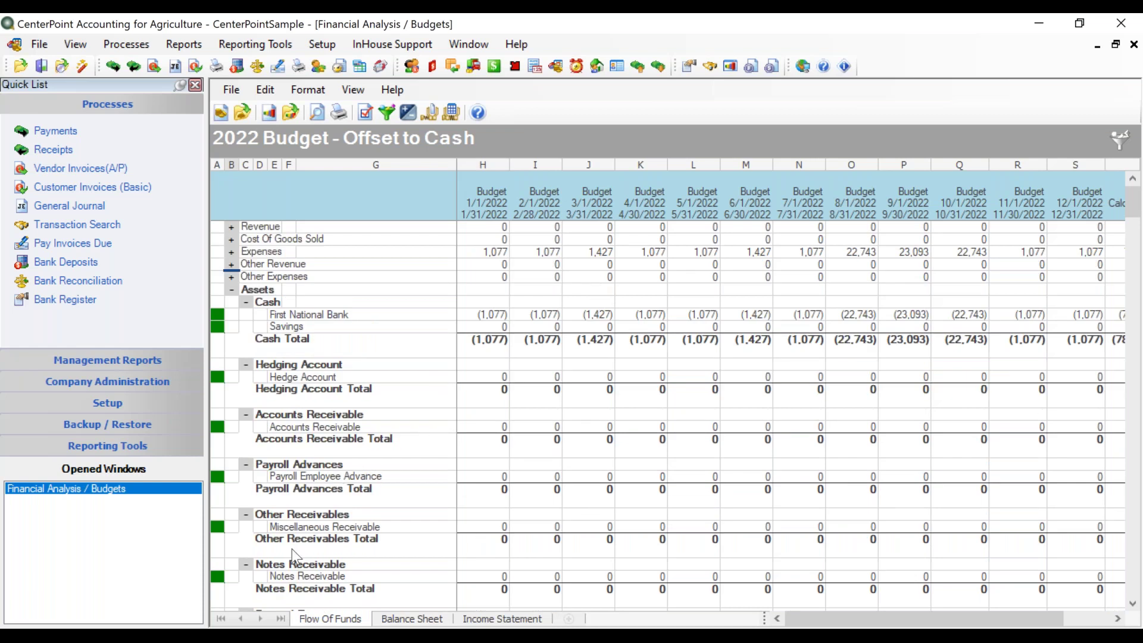
click(754, 578)
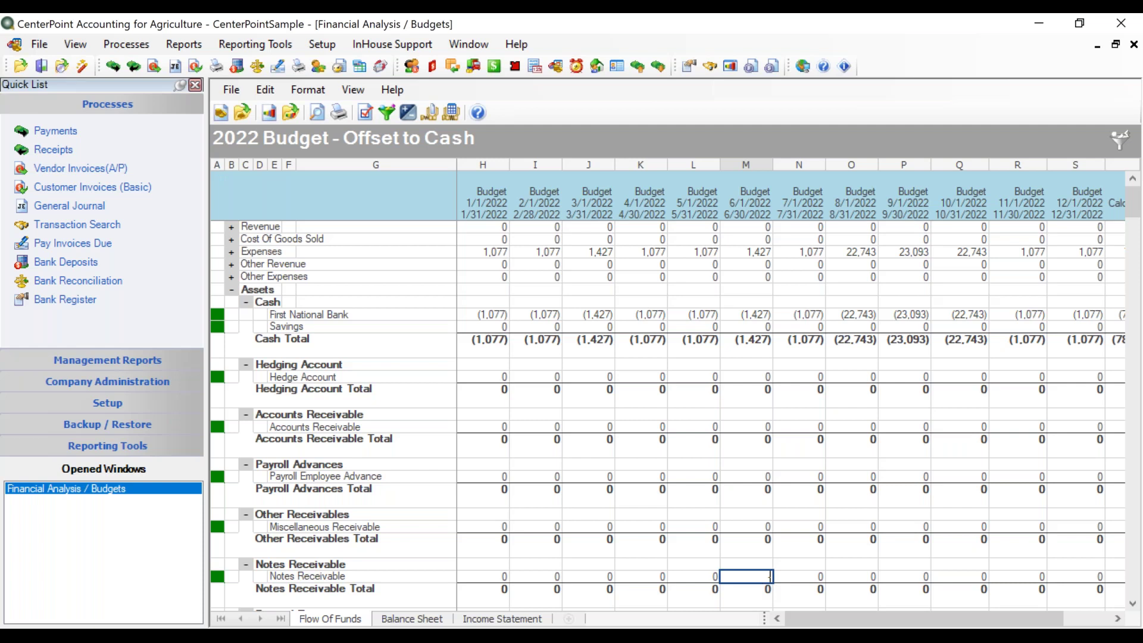
text(1000000)
key(BackSpace)
key(Tab)
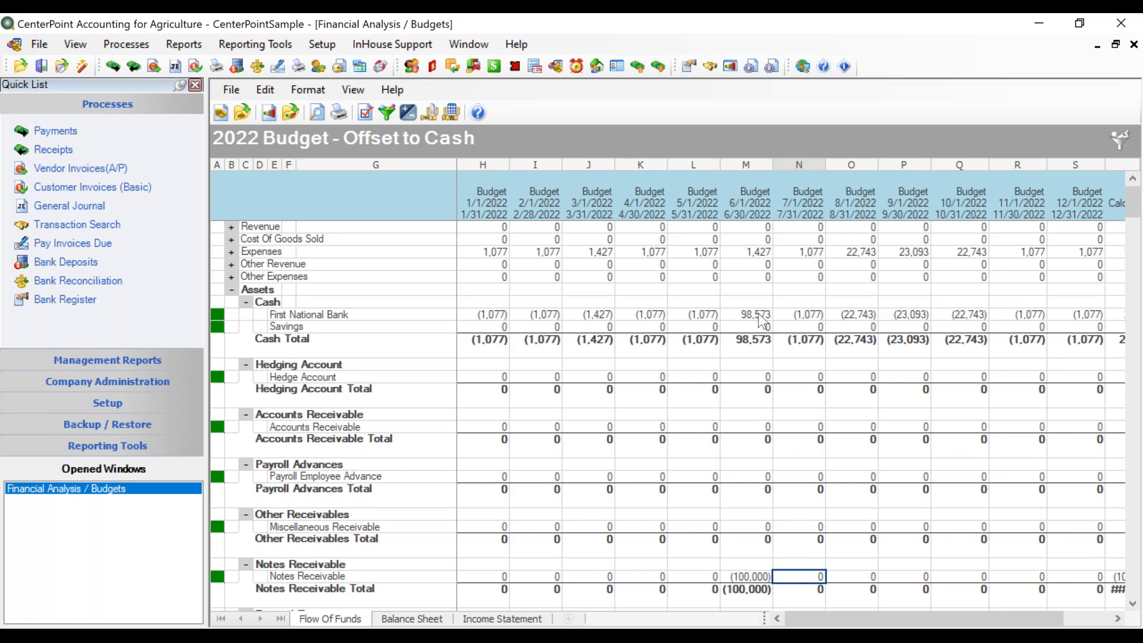
Check the June First National Bank offset, and compare the monthly bank and Notes Receivable balances around June on the Balance Sheet
key(ctrl)
click(748, 317)
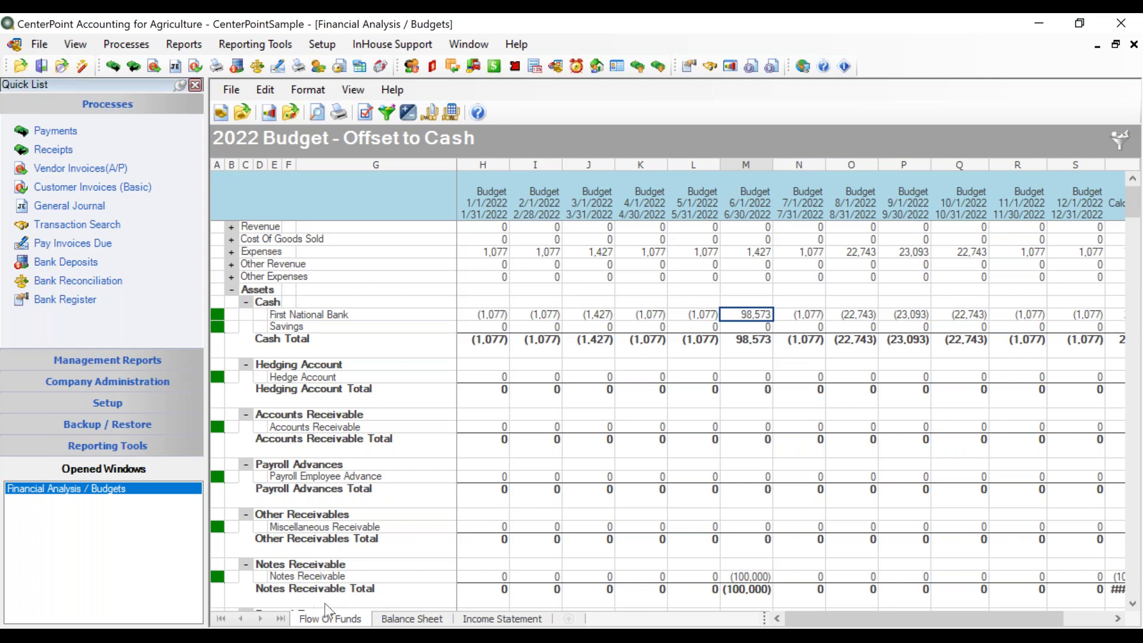
click(411, 619)
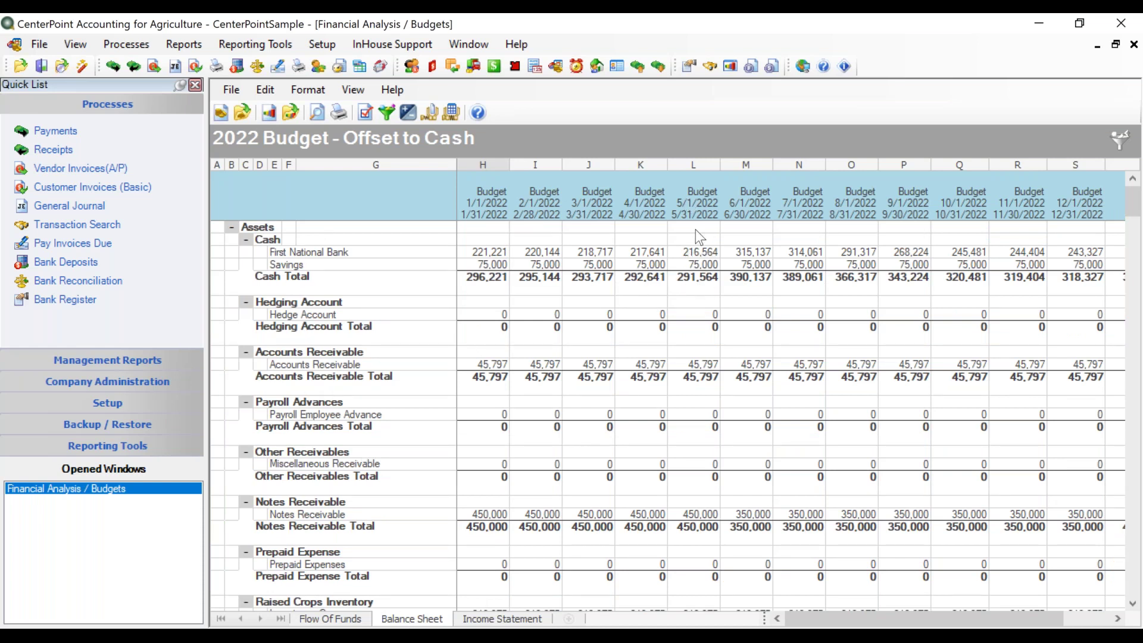
click(698, 254)
click(756, 255)
click(640, 516)
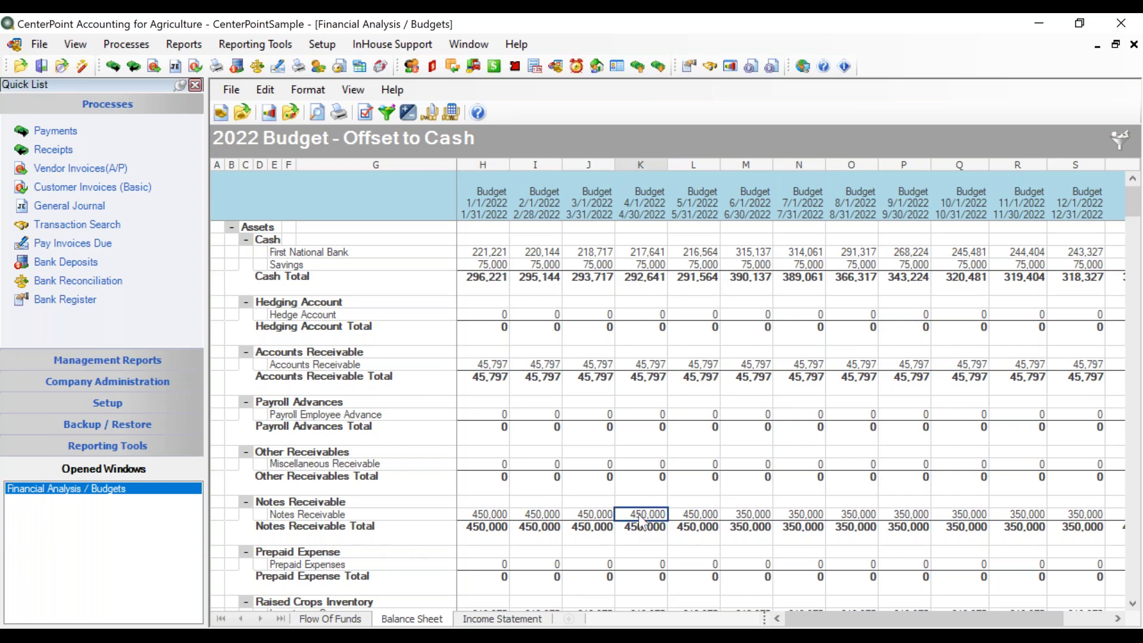
click(700, 516)
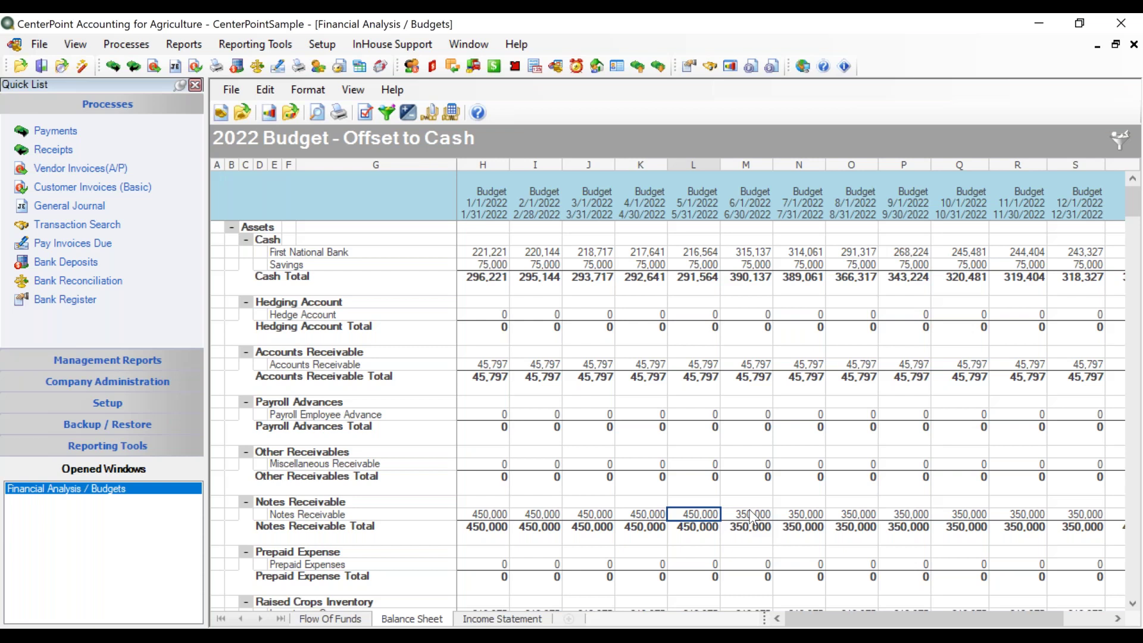
Review the monthly Budget Adjustments for the Notes Receivable account from the Flow Of Funds sheet and save them
click(327, 621)
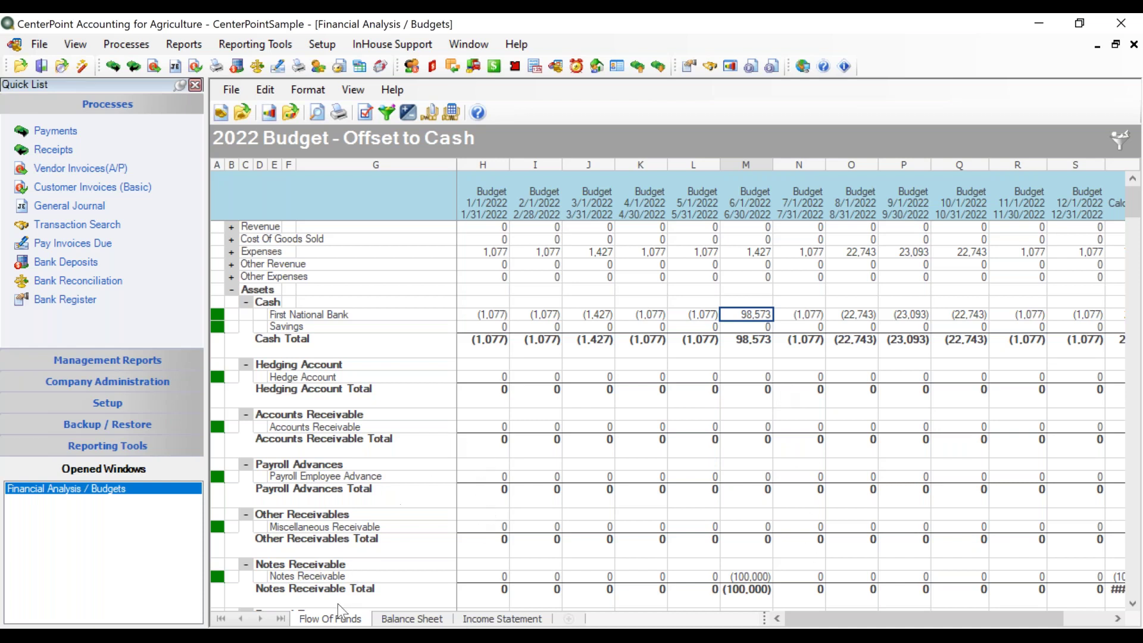
click(426, 577)
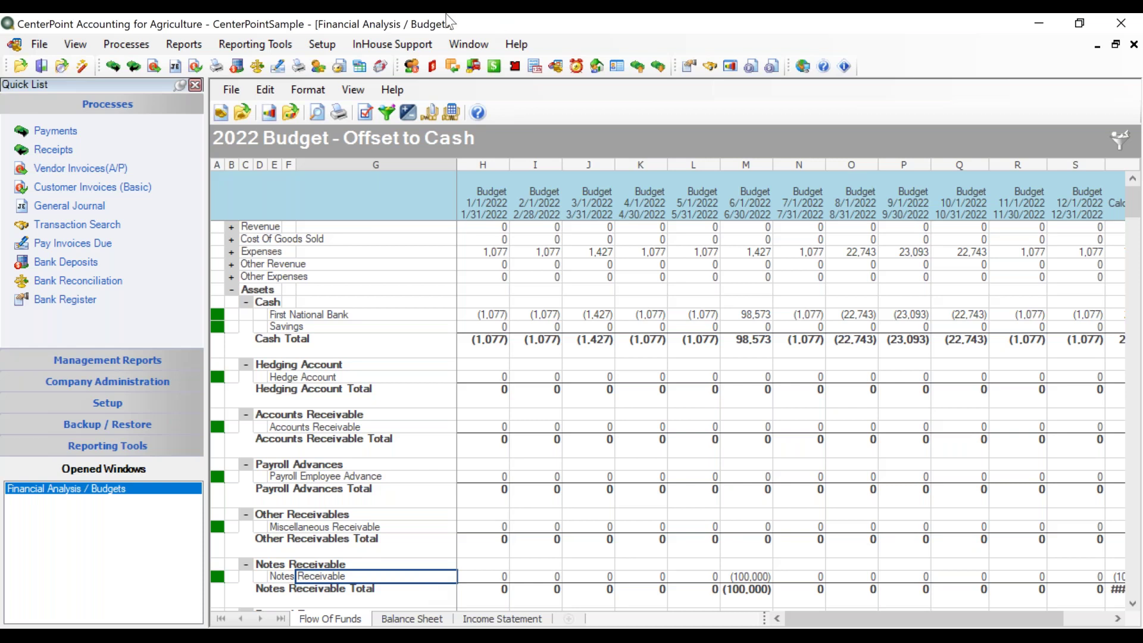
click(259, 96)
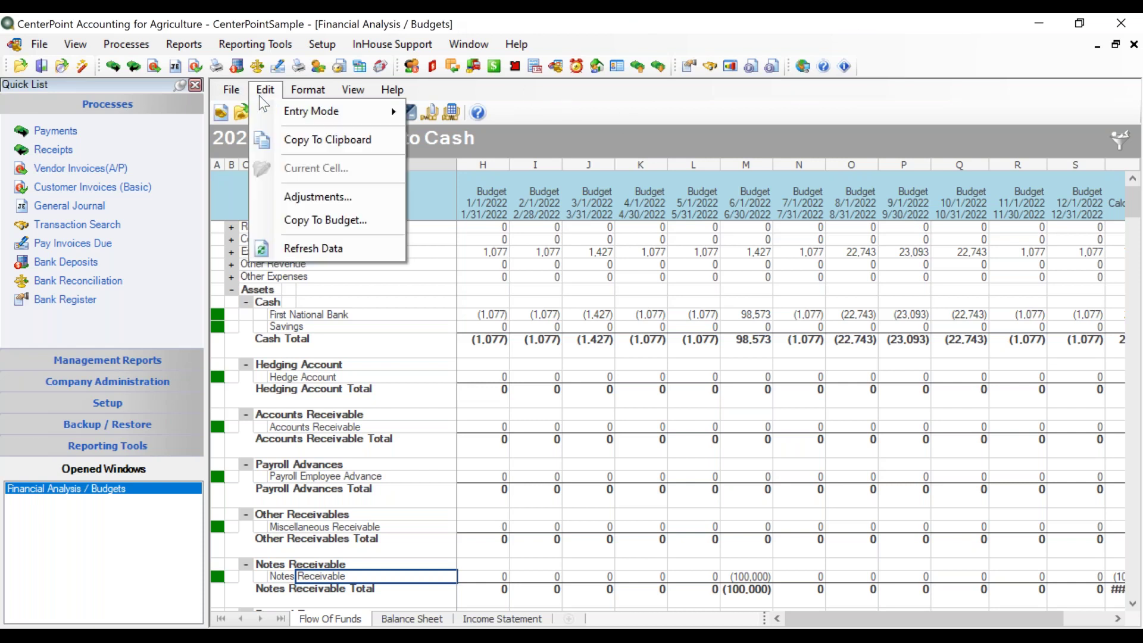
click(300, 198)
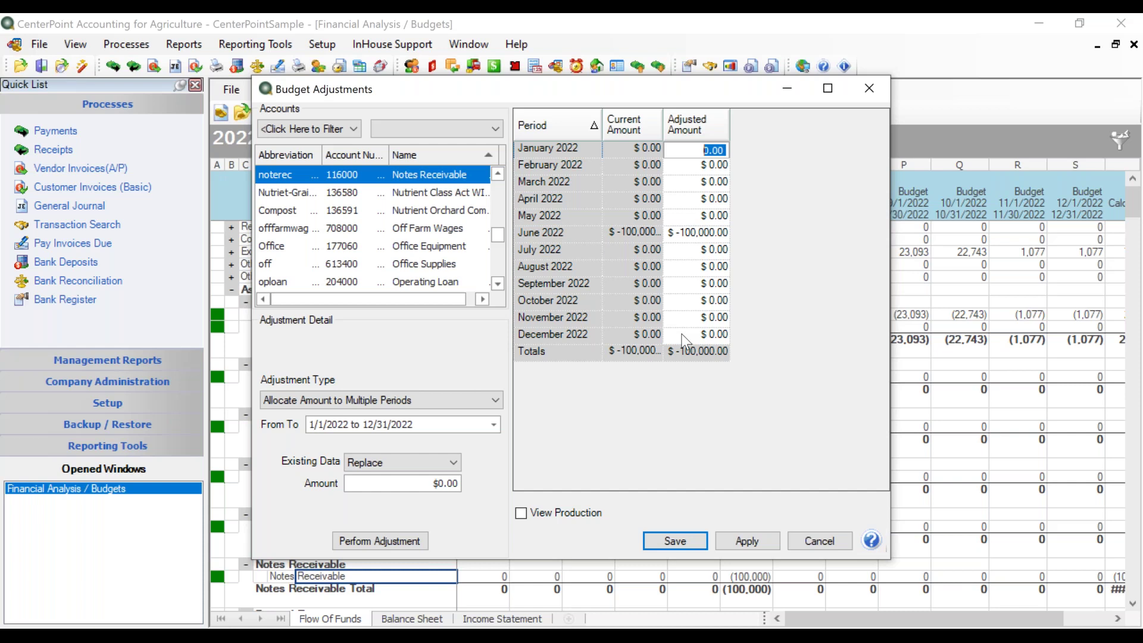
click(679, 541)
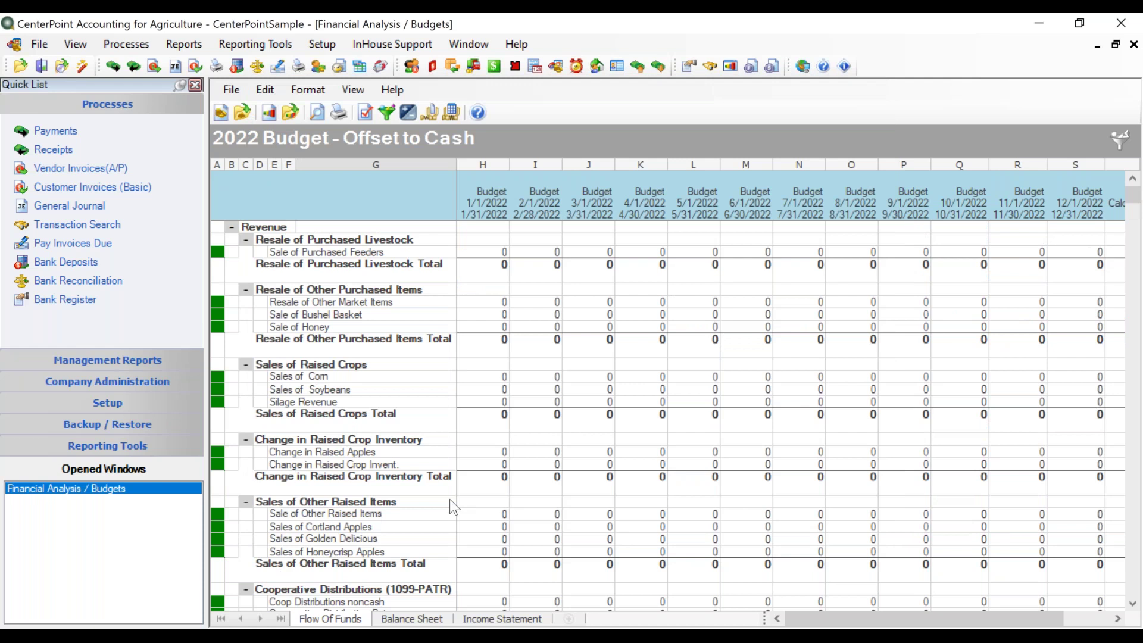
Switch to the 2022 Budget - Open Entry and collapse every Flow Of Funds section from Revenue through Other Expenses
mouse_move(109, 635)
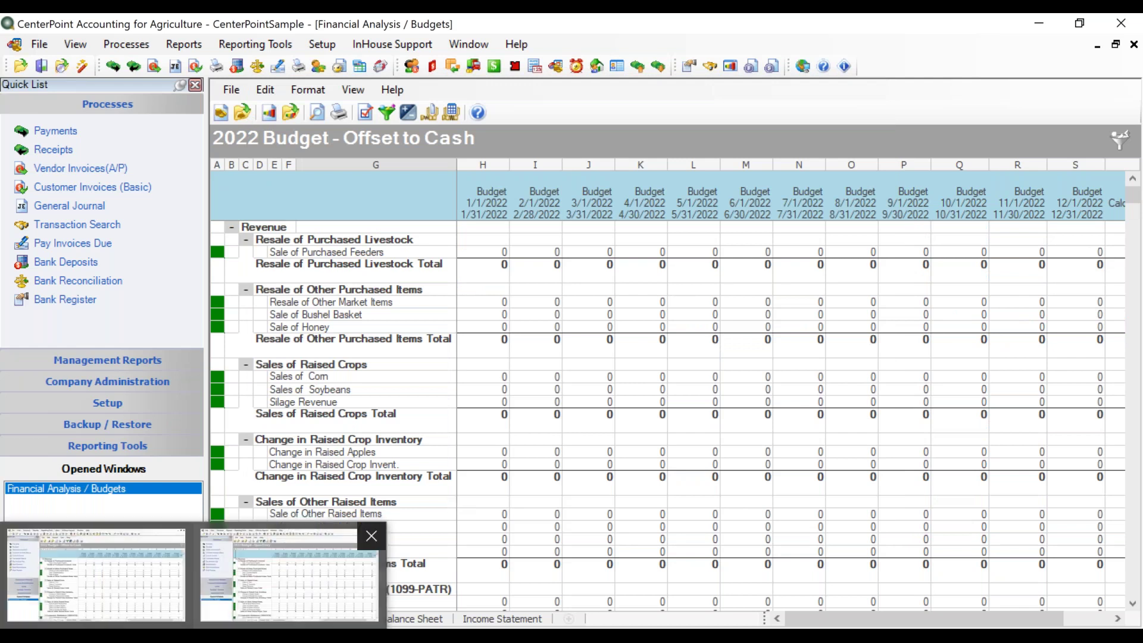
click(288, 576)
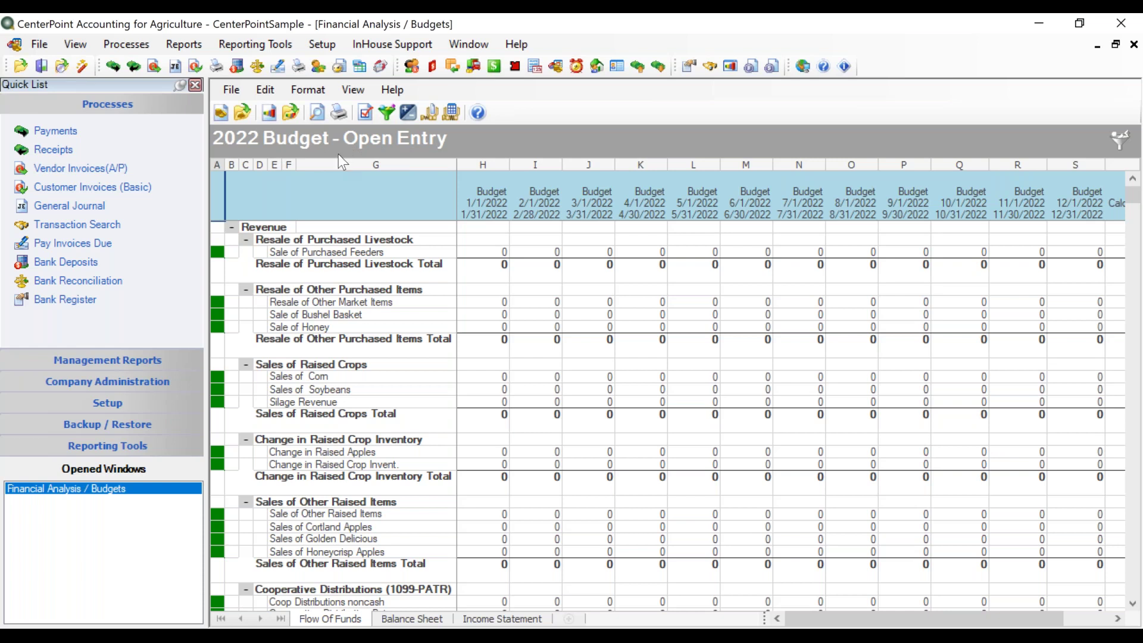
click(232, 226)
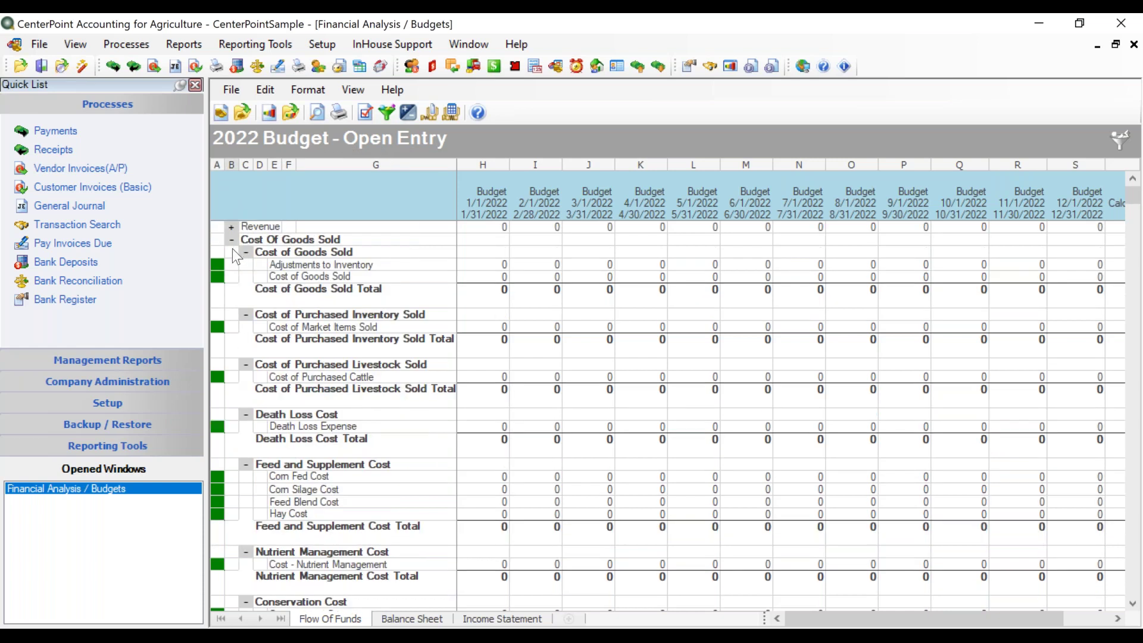
click(232, 240)
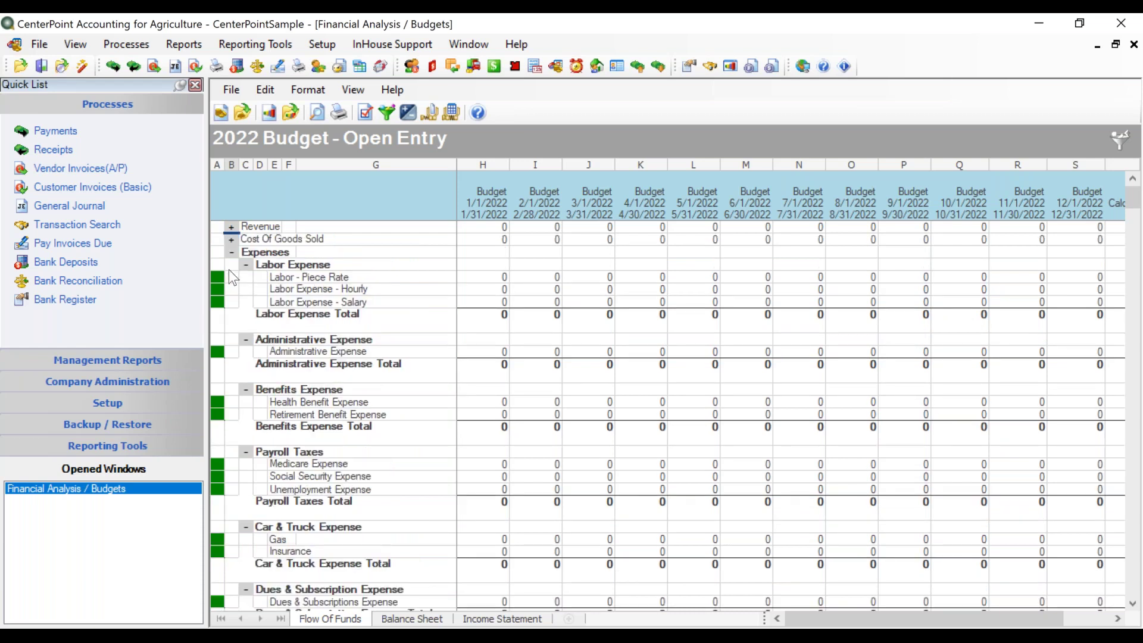
click(232, 253)
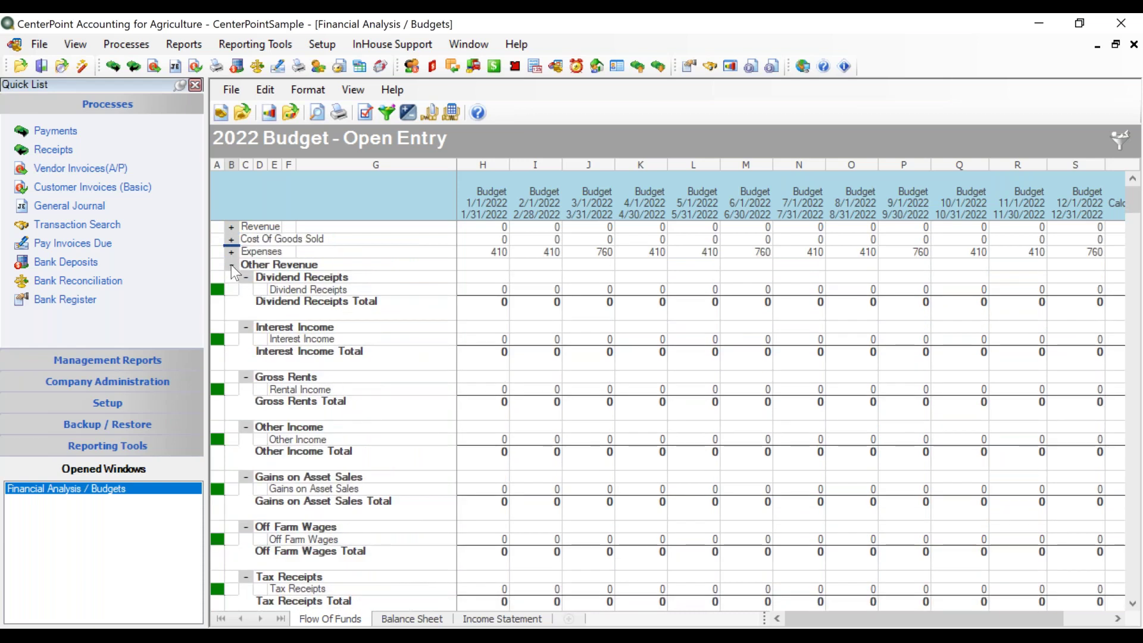
click(231, 265)
click(231, 276)
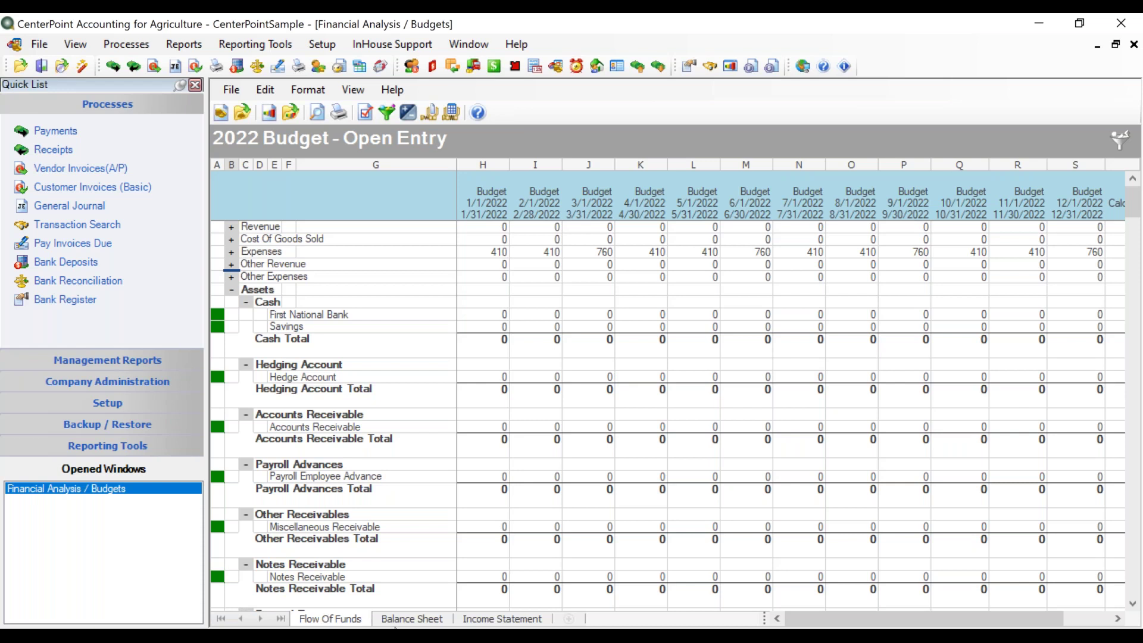
Review the Open Entry budget's Balance Sheet, and enter -100000 for Notes Receivable in June 2022 on the Flow Of Funds sheet
click(399, 621)
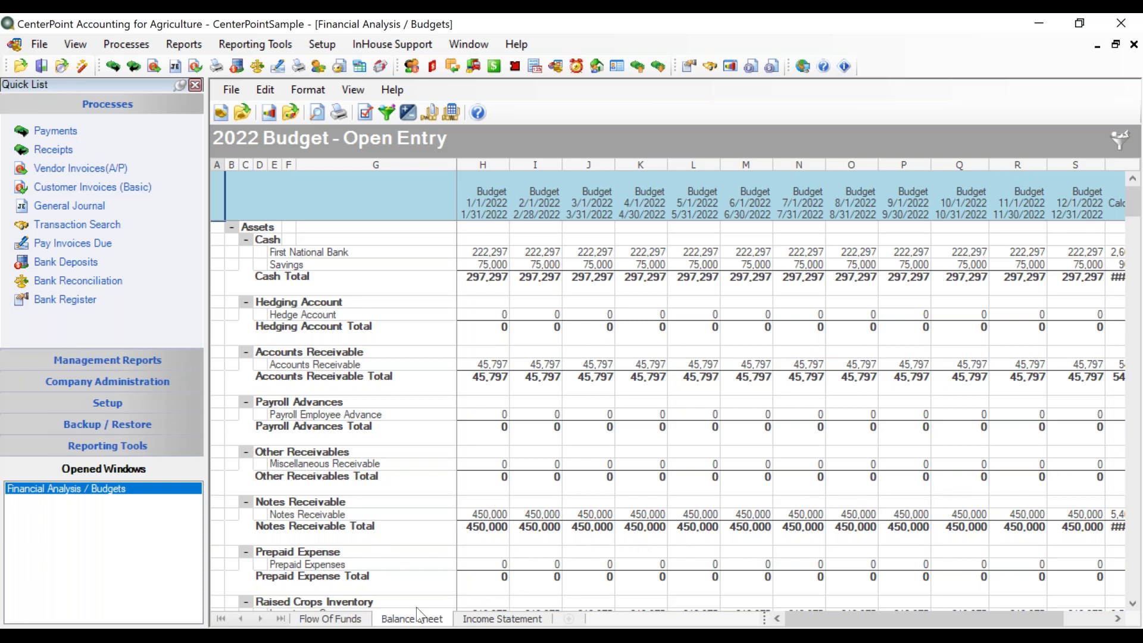
click(328, 623)
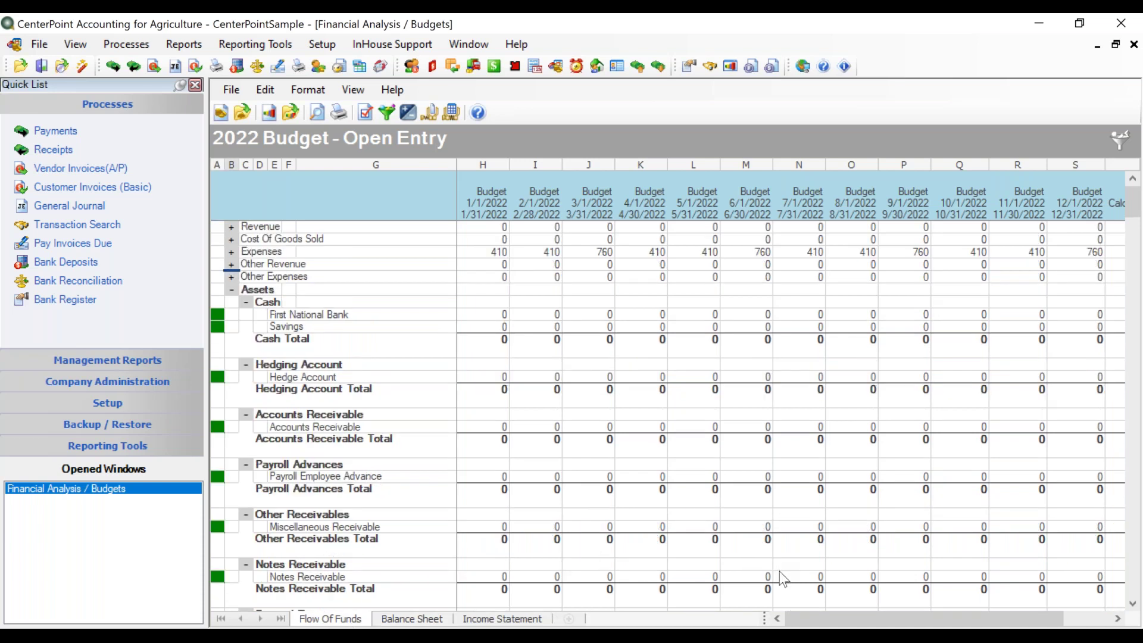
click(756, 581)
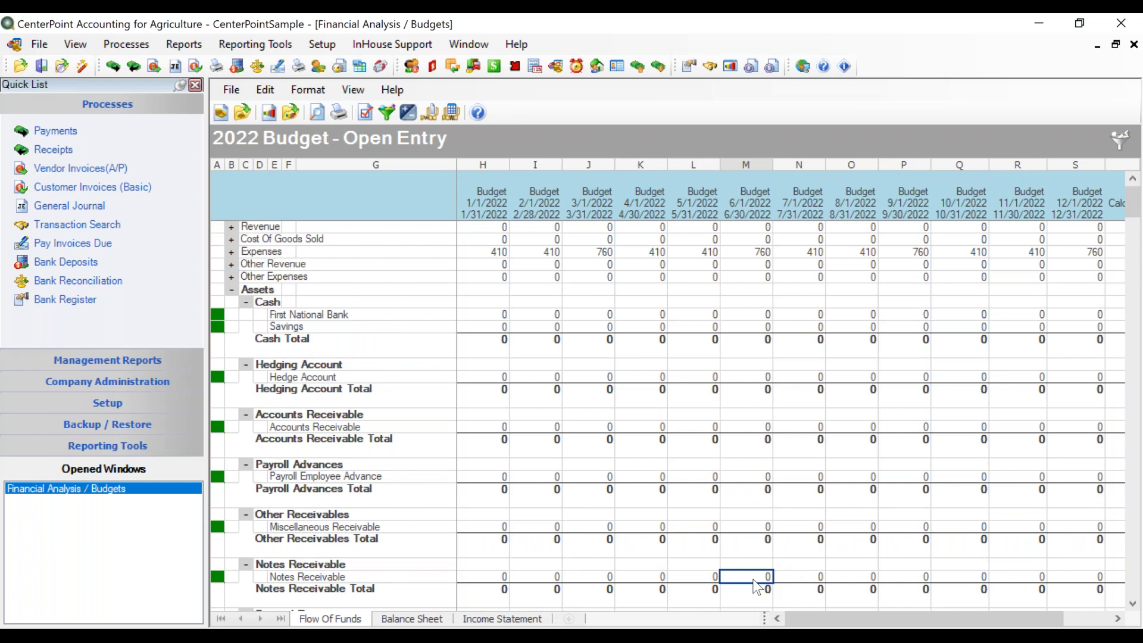
text(100000)
key(BackSpace)
key(BackSpace)
key(BackSpace)
key(BackSpace)
key(BackSpace)
key(BackSpace)
text(-100000)
key(Tab)
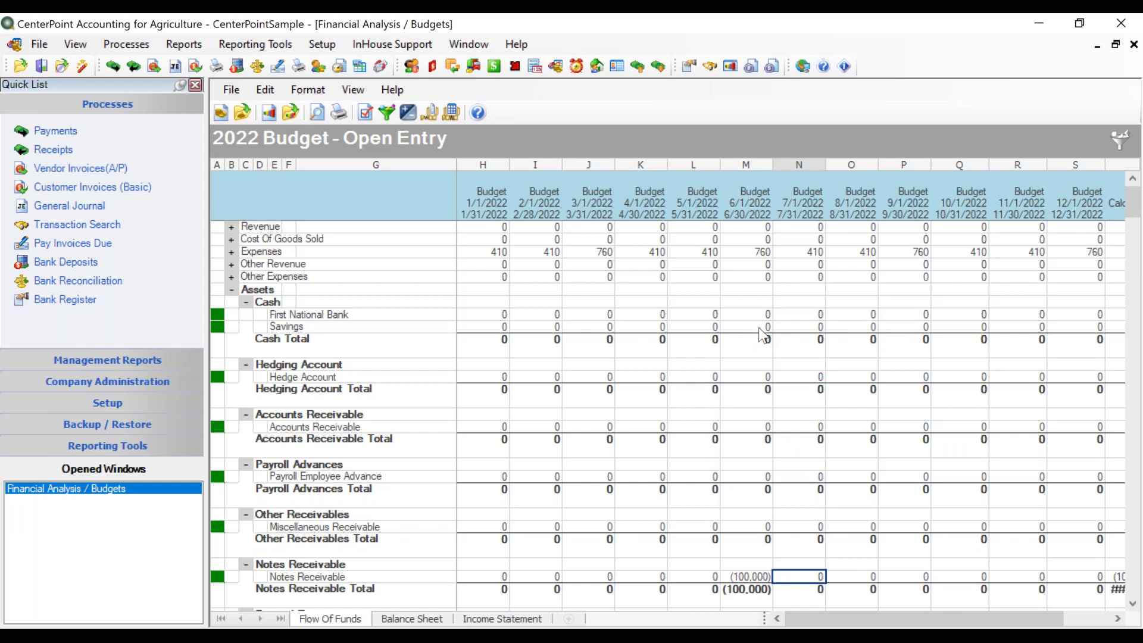
Review the Open Entry budget's cash and Notes Receivable balances on the Balance Sheet, and return to the 2022 Budget - Offset to Cash
click(425, 619)
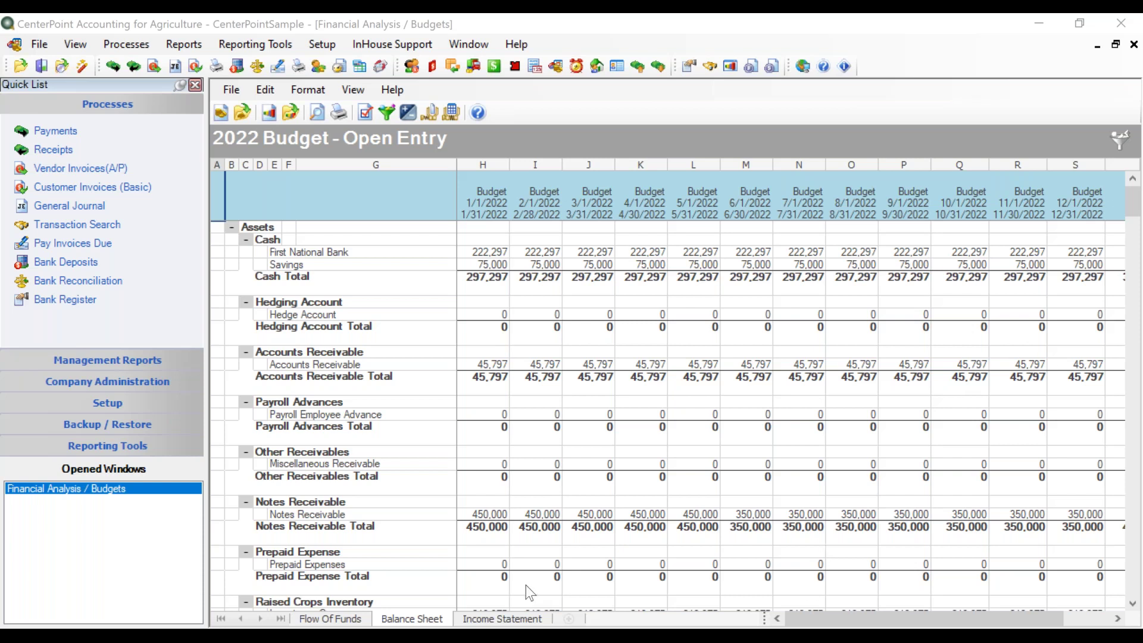
click(219, 596)
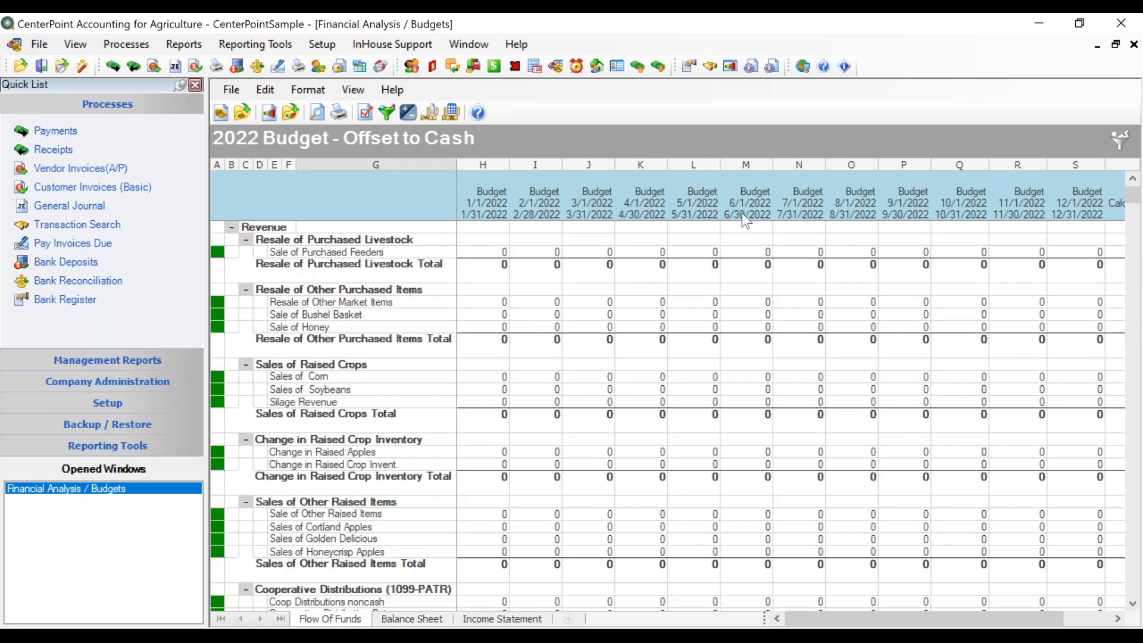